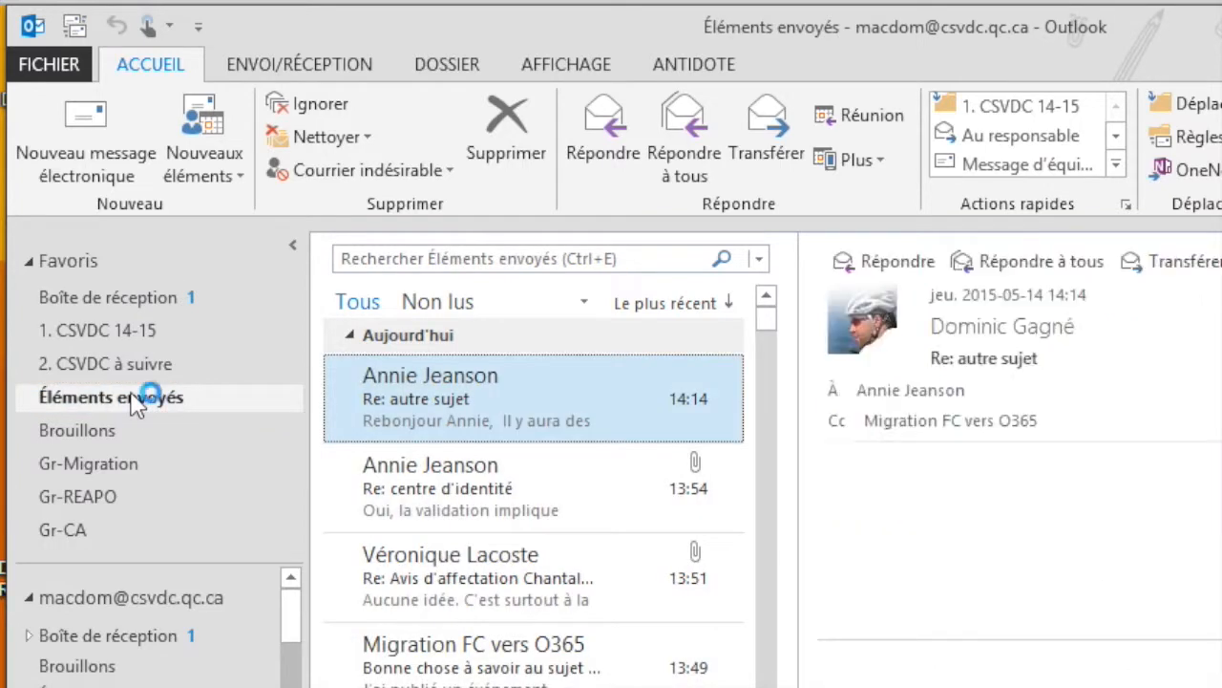
- Open the Brouillons folder from the favourites and expand the inbox subfolders of the main account
left_click(81, 438)
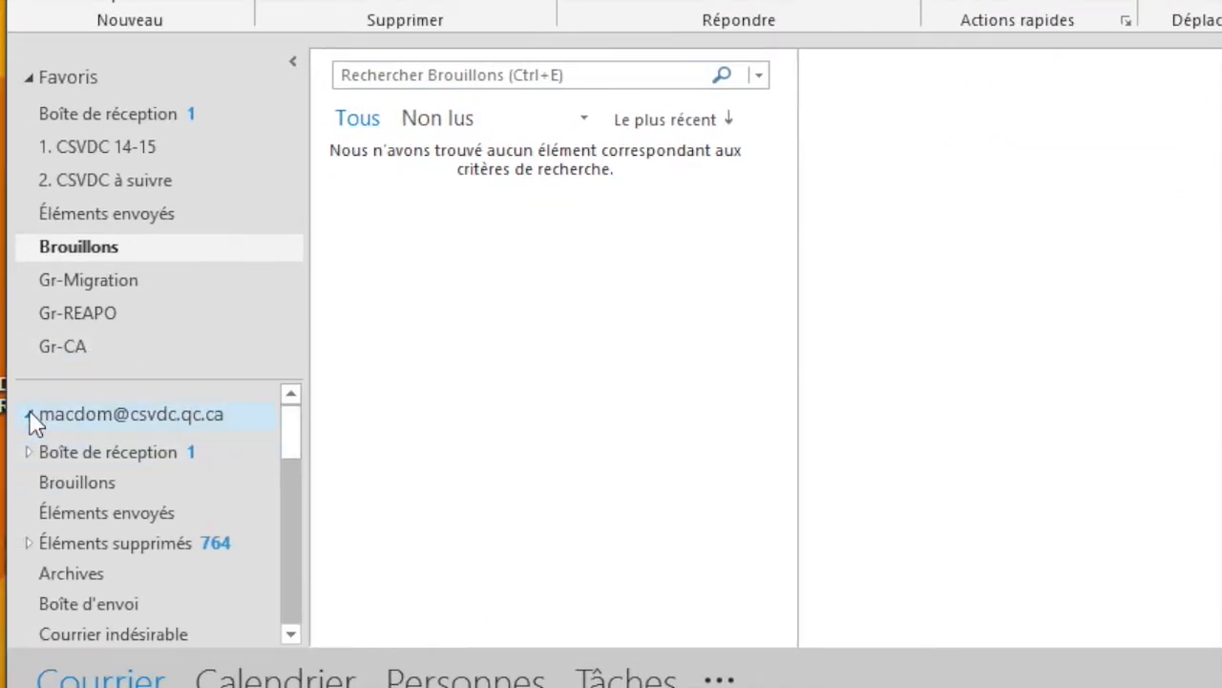
left_click(30, 416)
left_click(30, 414)
left_click(29, 453)
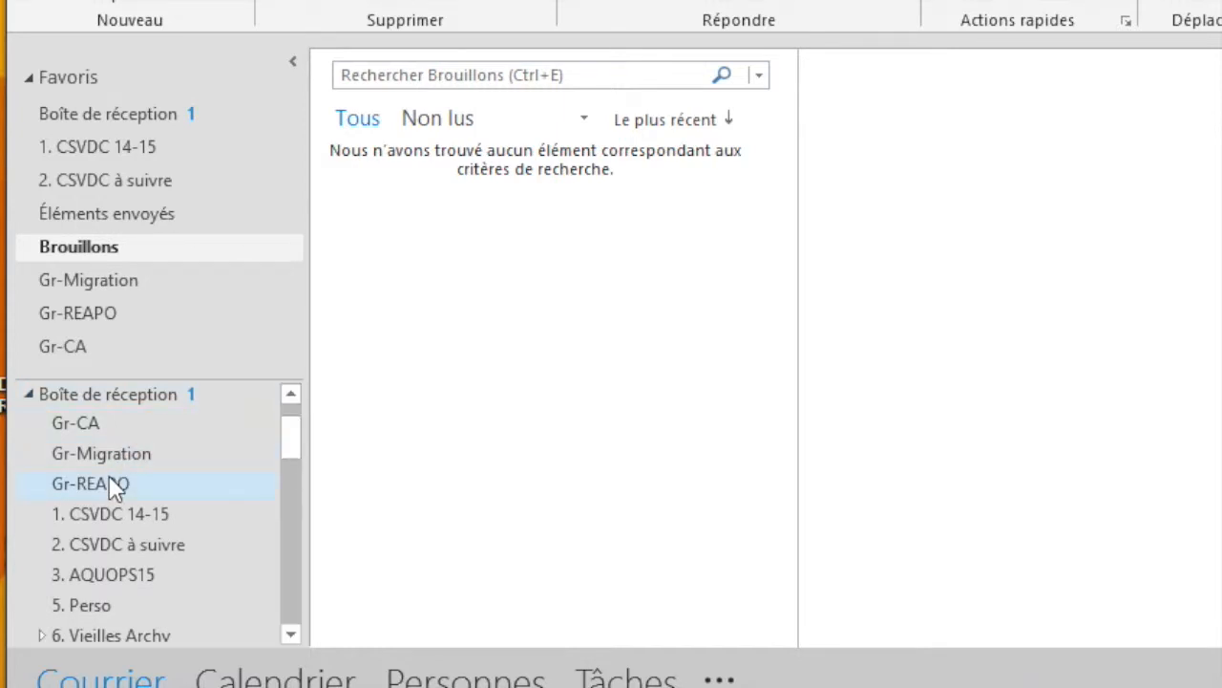
- Add the inbox subfolder 5. Perso to the Favoris list
scroll(111, 483, "down", 1)
scroll(79, 489, "down", 3)
scroll(108, 485, "up", 3)
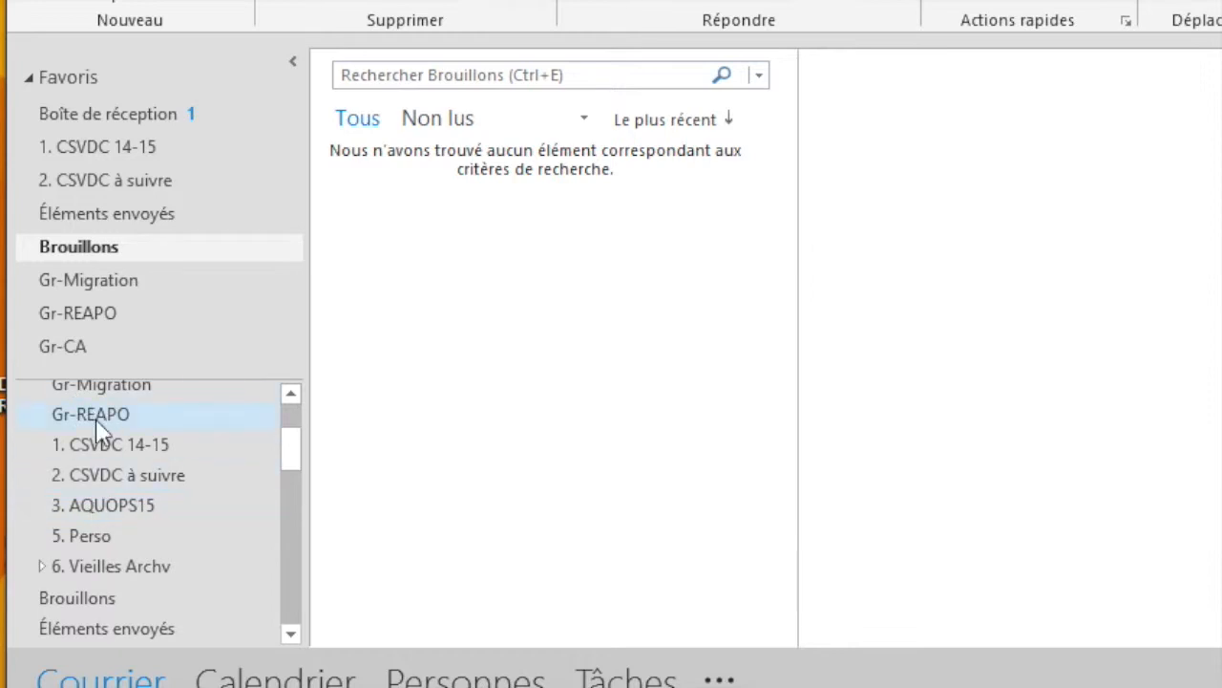
right_click(100, 546)
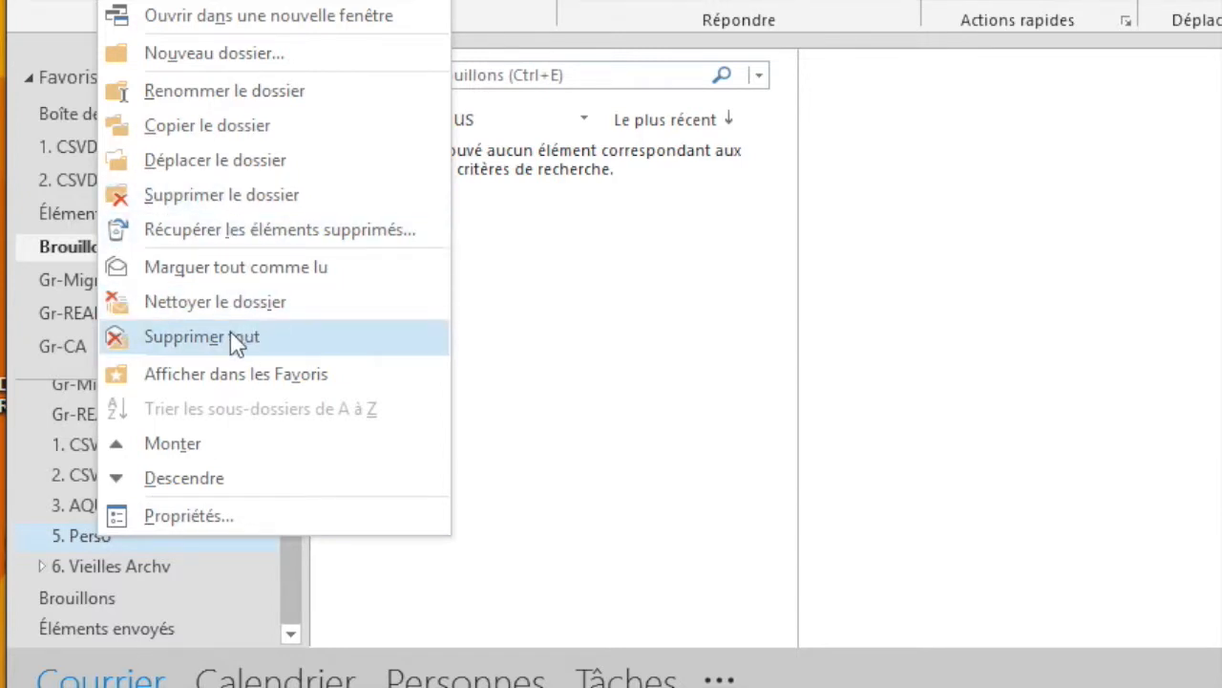
left_click(217, 378)
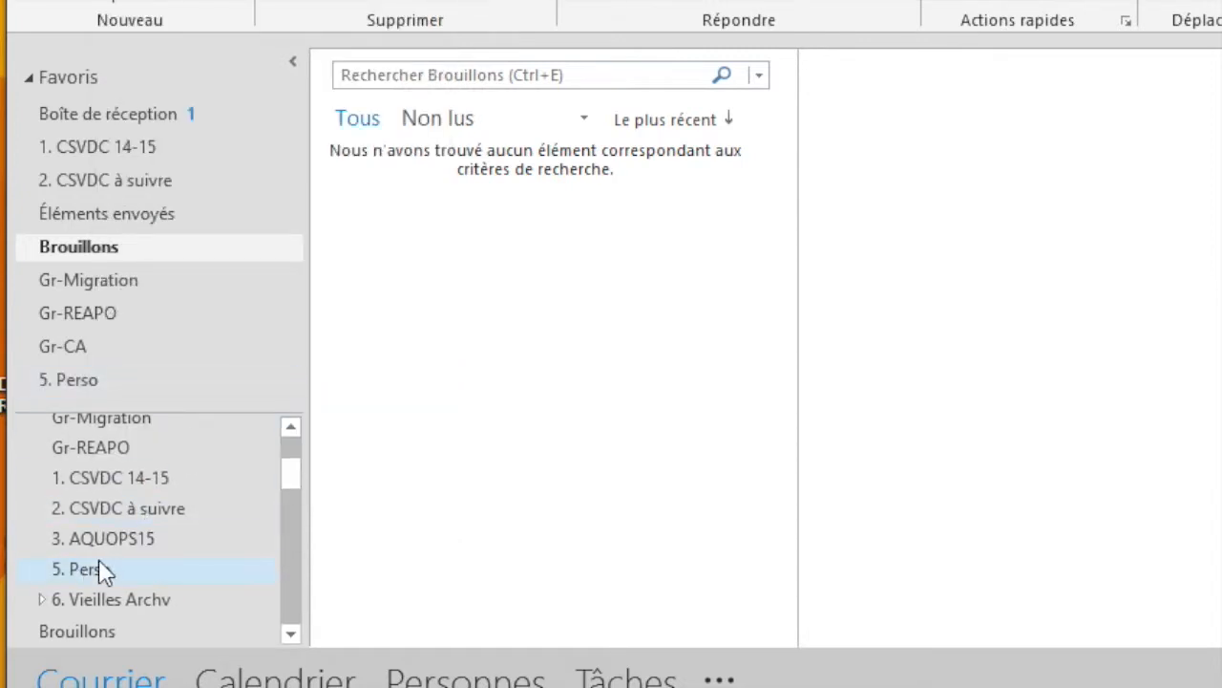
- Collapse the Boîte de réception subfolders and the main account in the folder list
left_click_drag(295, 491, 295, 464)
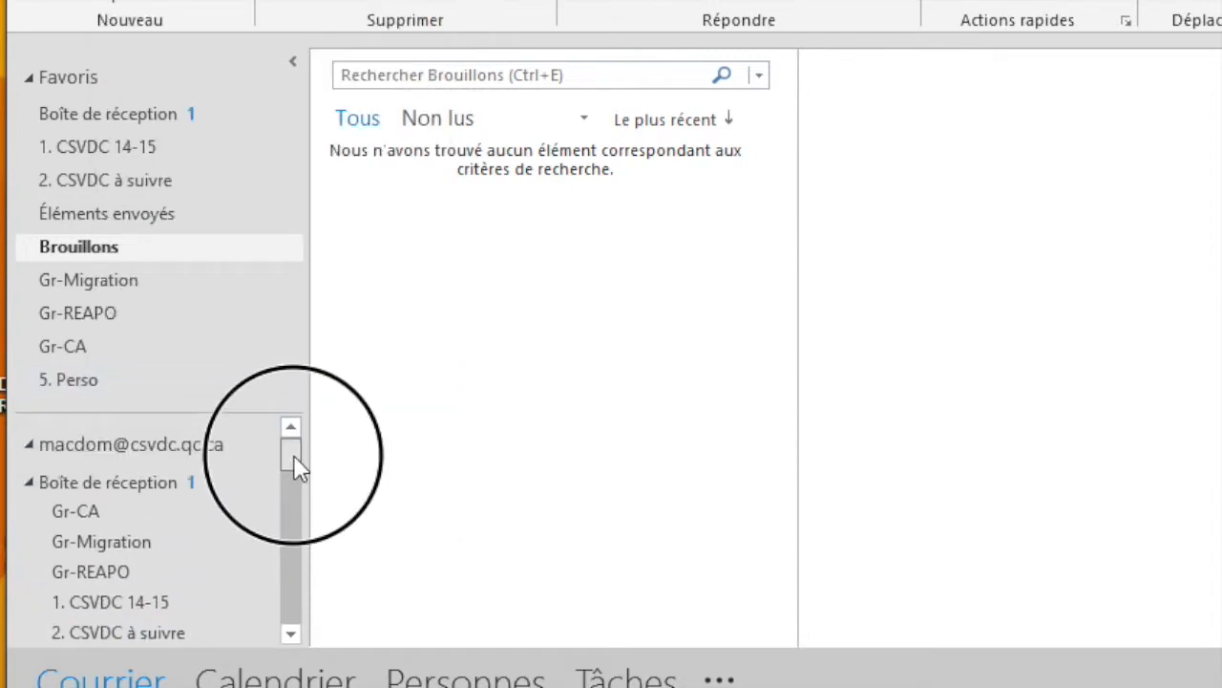
left_click(35, 485)
left_click(28, 449)
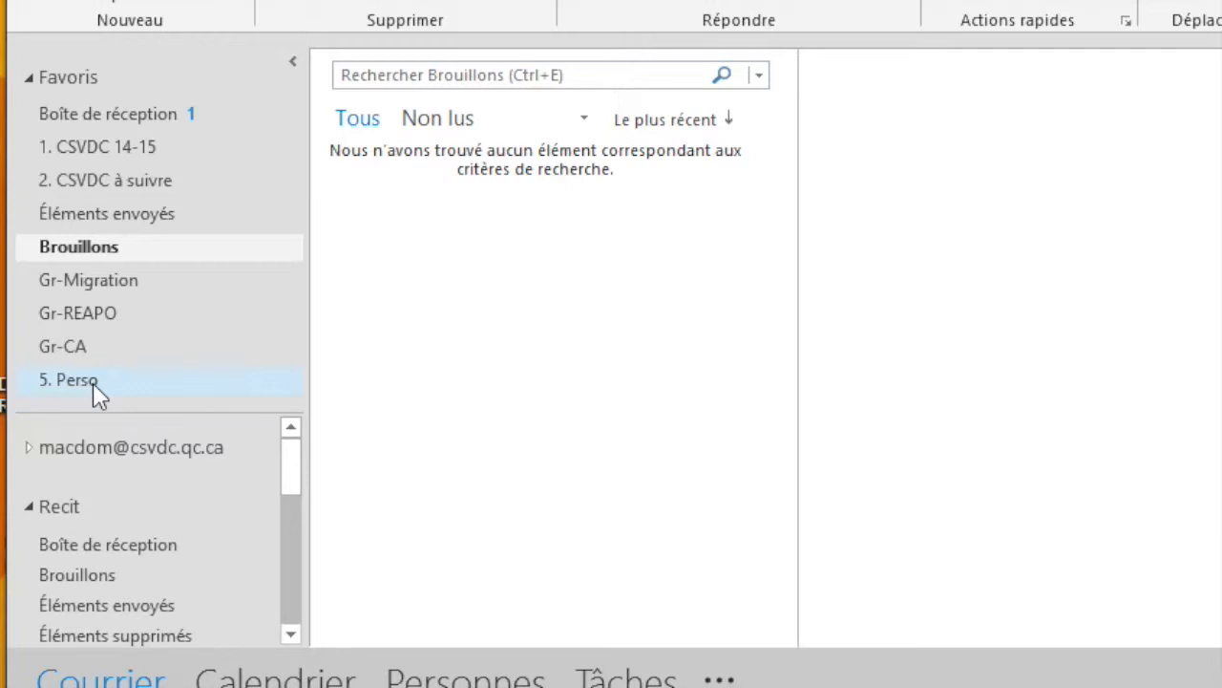
- Open Boîte de réception and start creating a rule from the unread test-conversation reply sent to REAPO
left_click(126, 111)
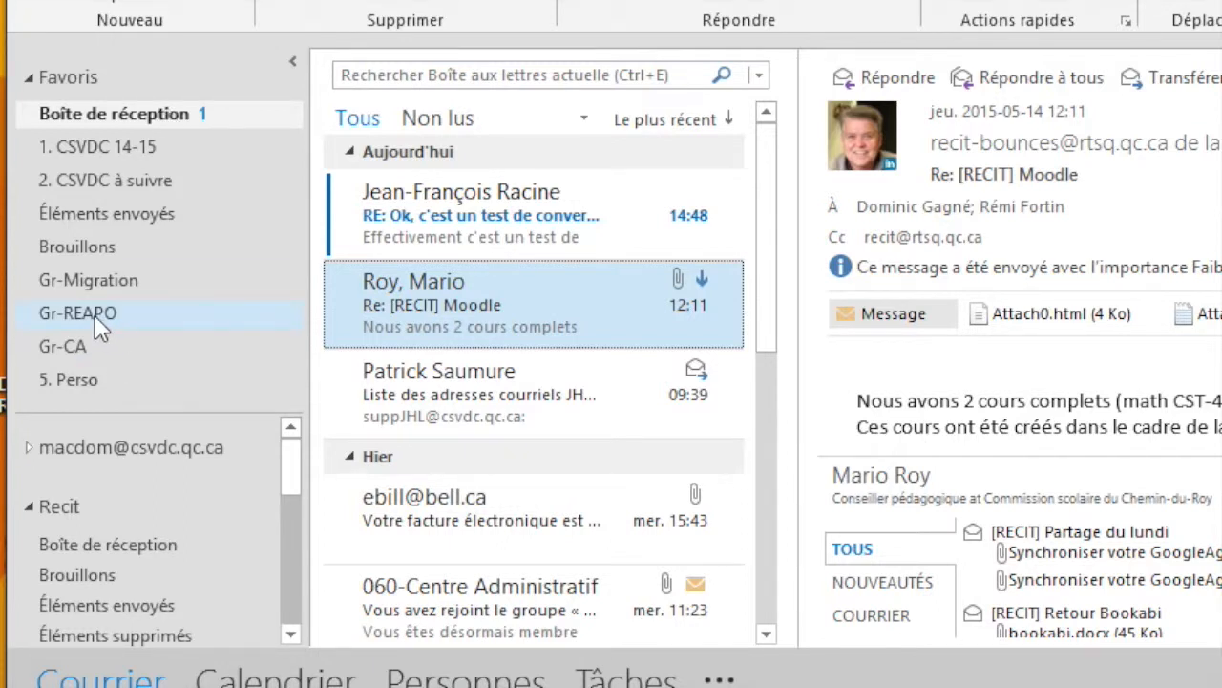
left_click(526, 215)
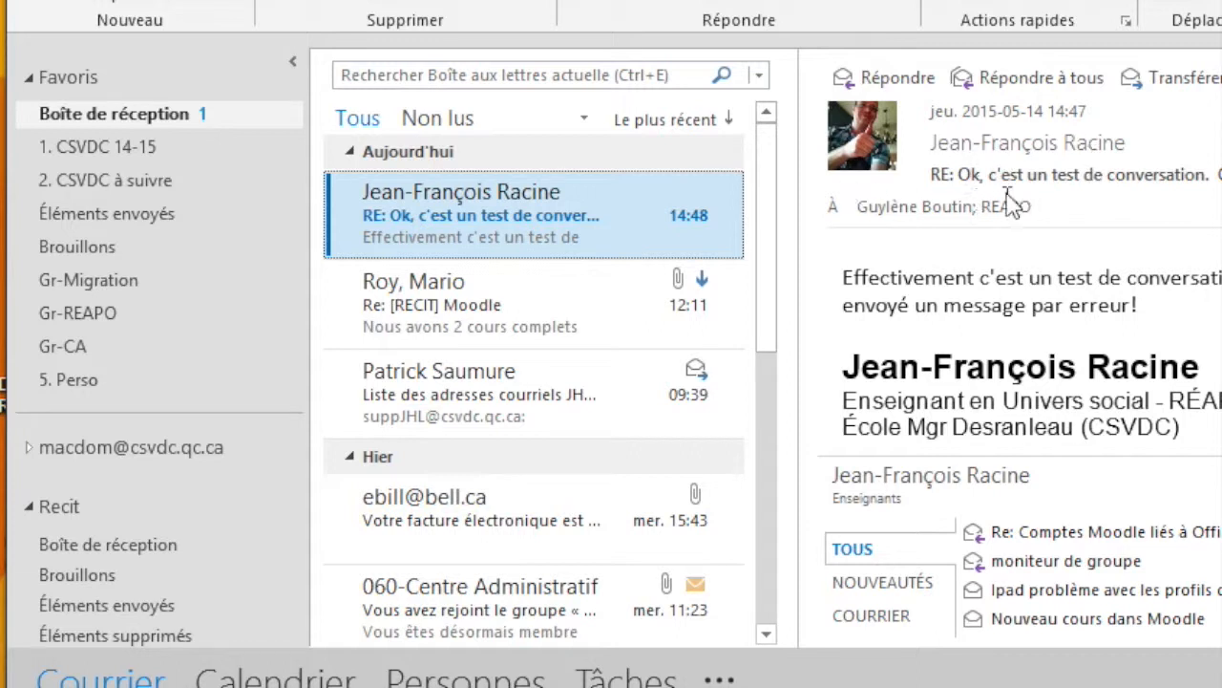
mouse_move(1005, 208)
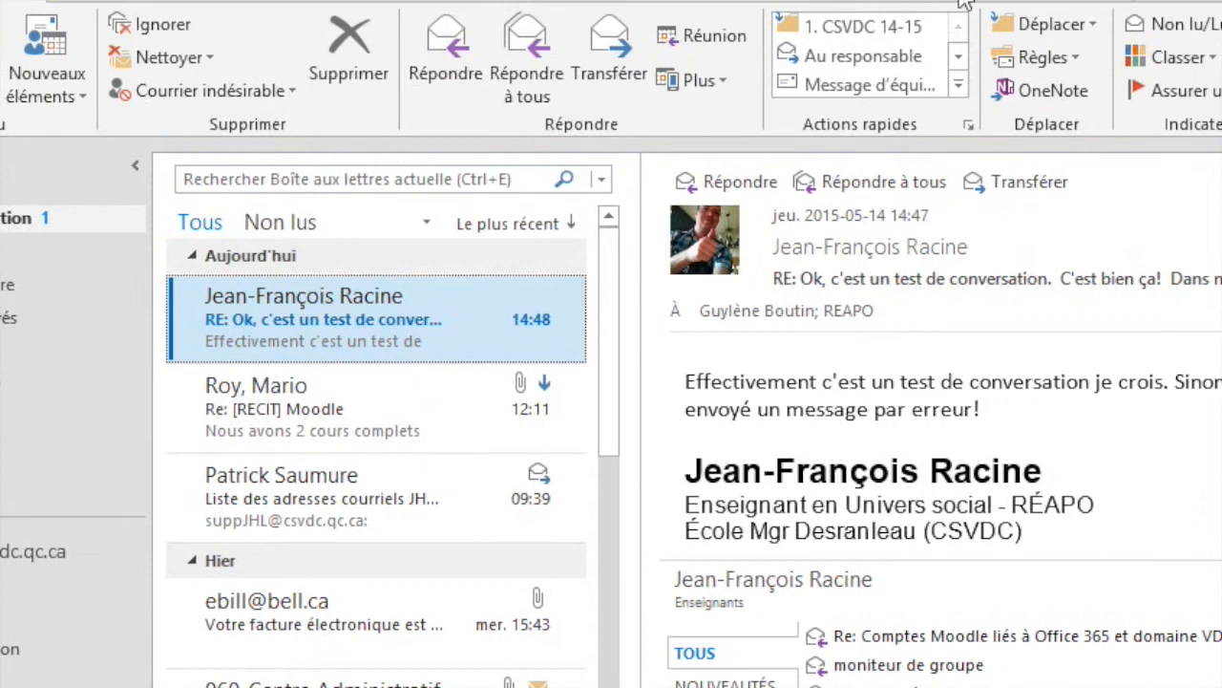
left_click(1058, 61)
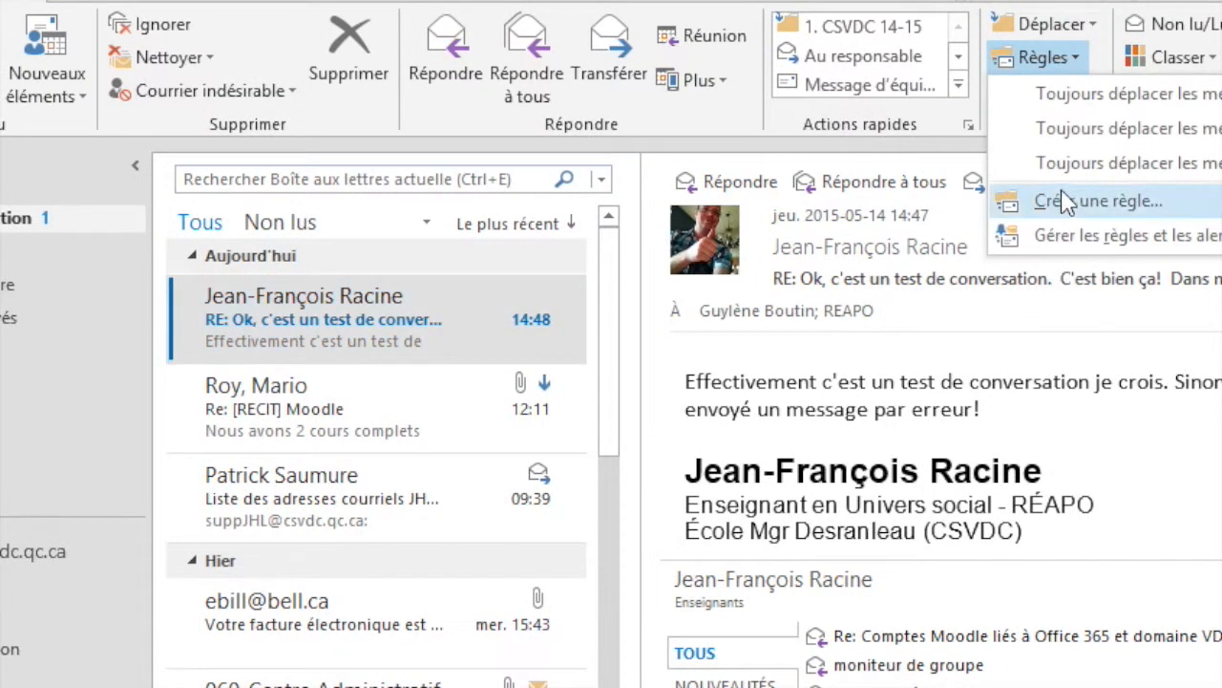
left_click(1100, 203)
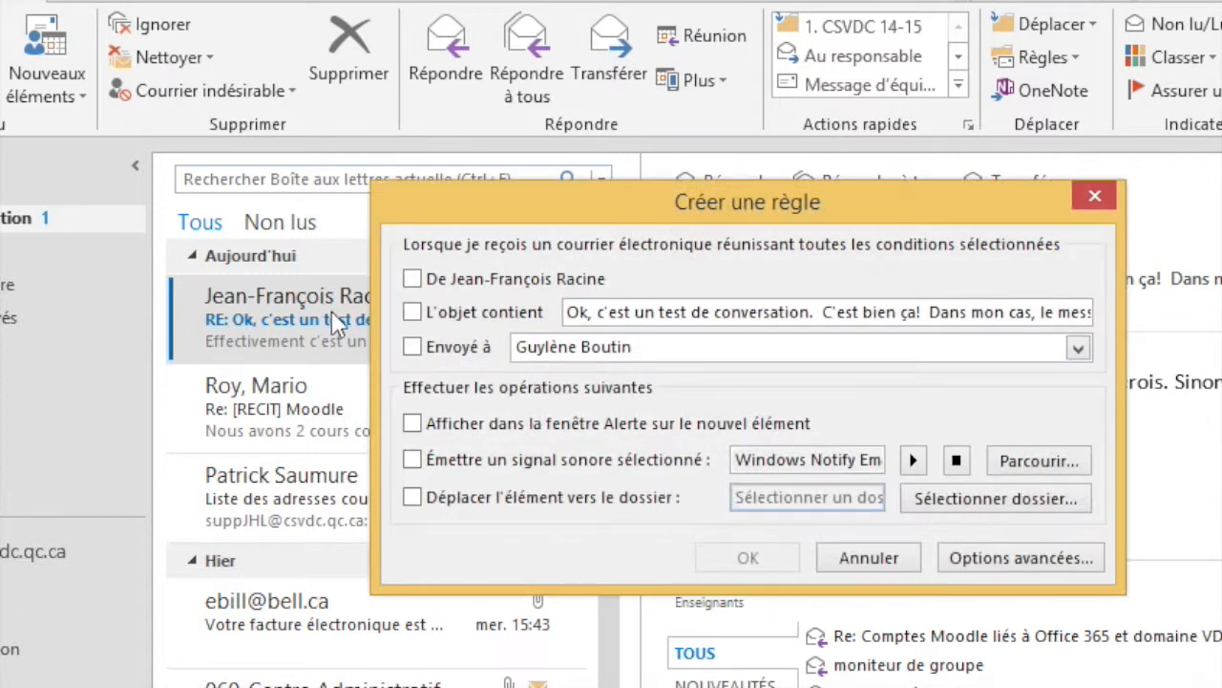
- Set the rule to move messages sent to REAPO into the Gr-REAPO folder
left_click(411, 348)
left_click(1078, 350)
left_click(618, 391)
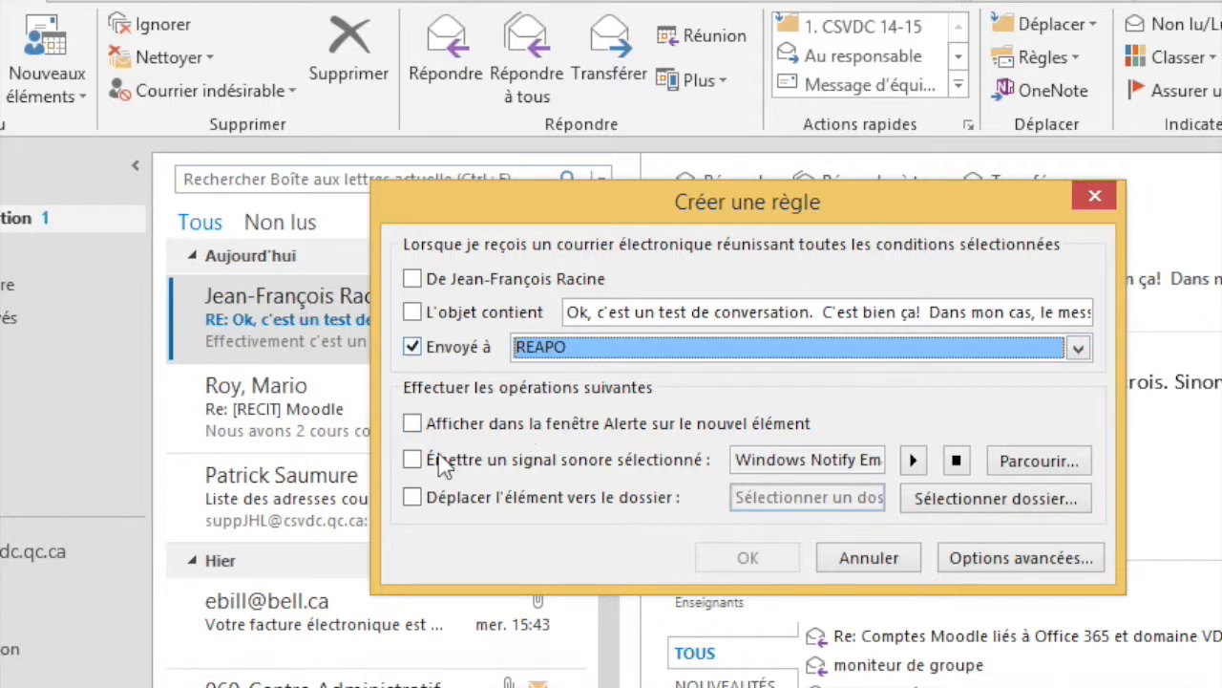
left_click(408, 498)
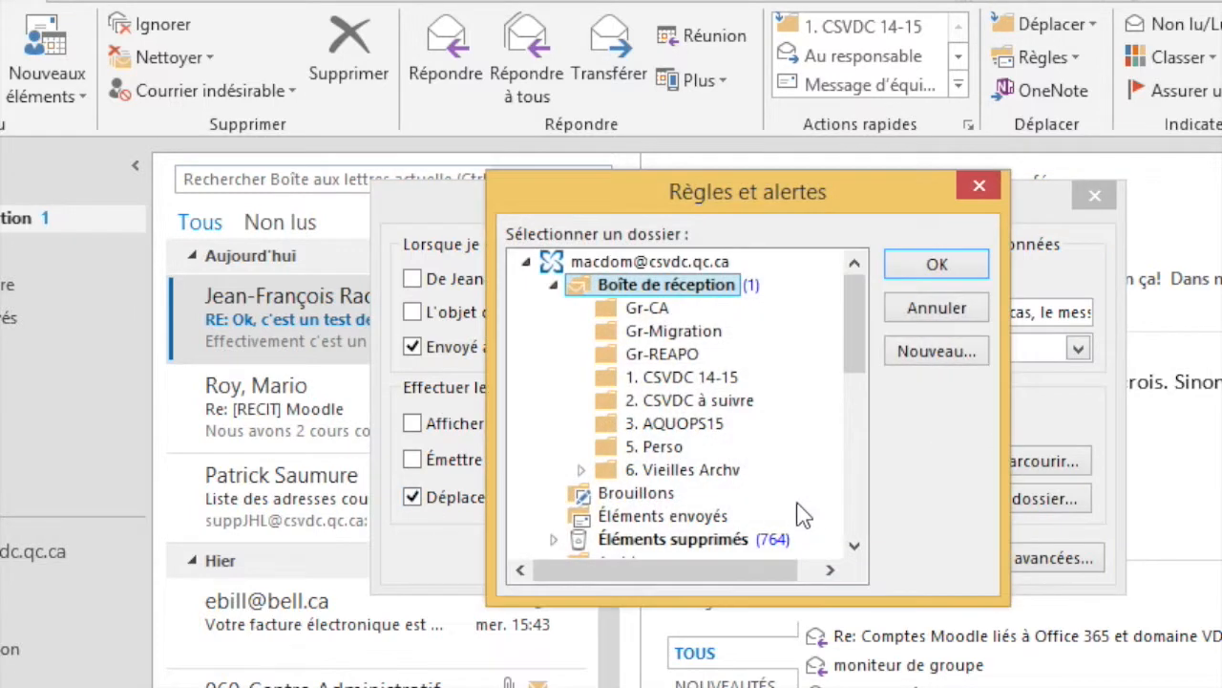
left_click(630, 353)
left_click(903, 267)
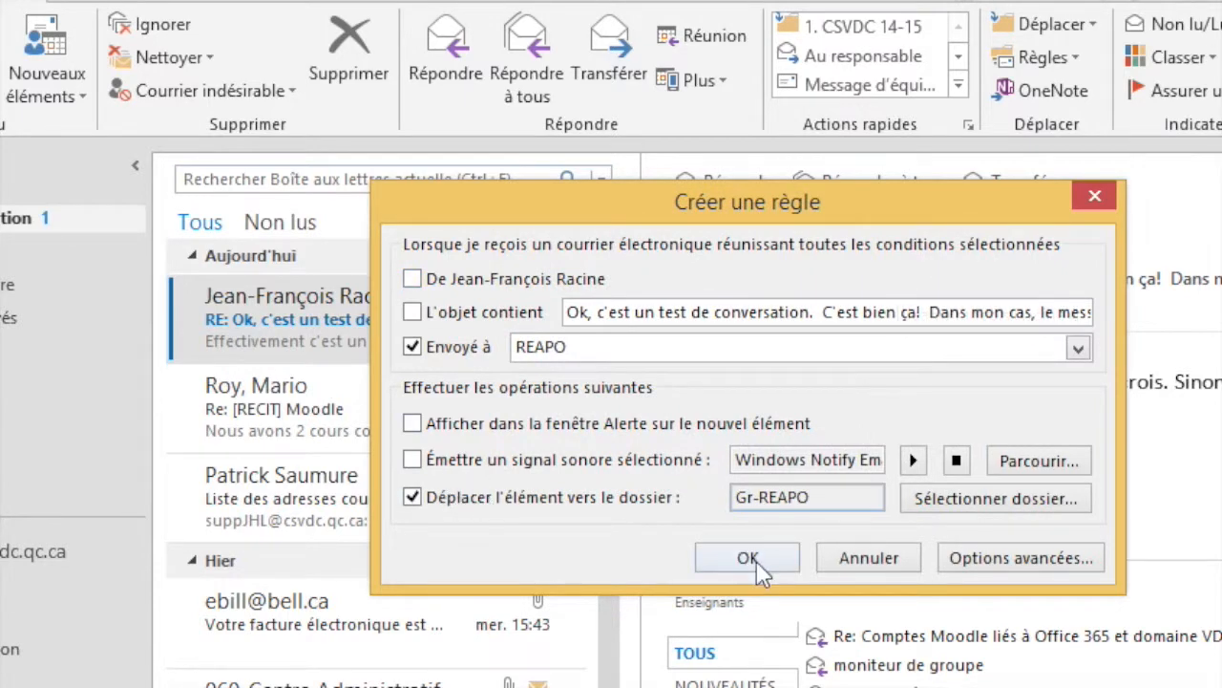
- Create the rule and run it immediately on the messages already in the current folder
left_click(754, 560)
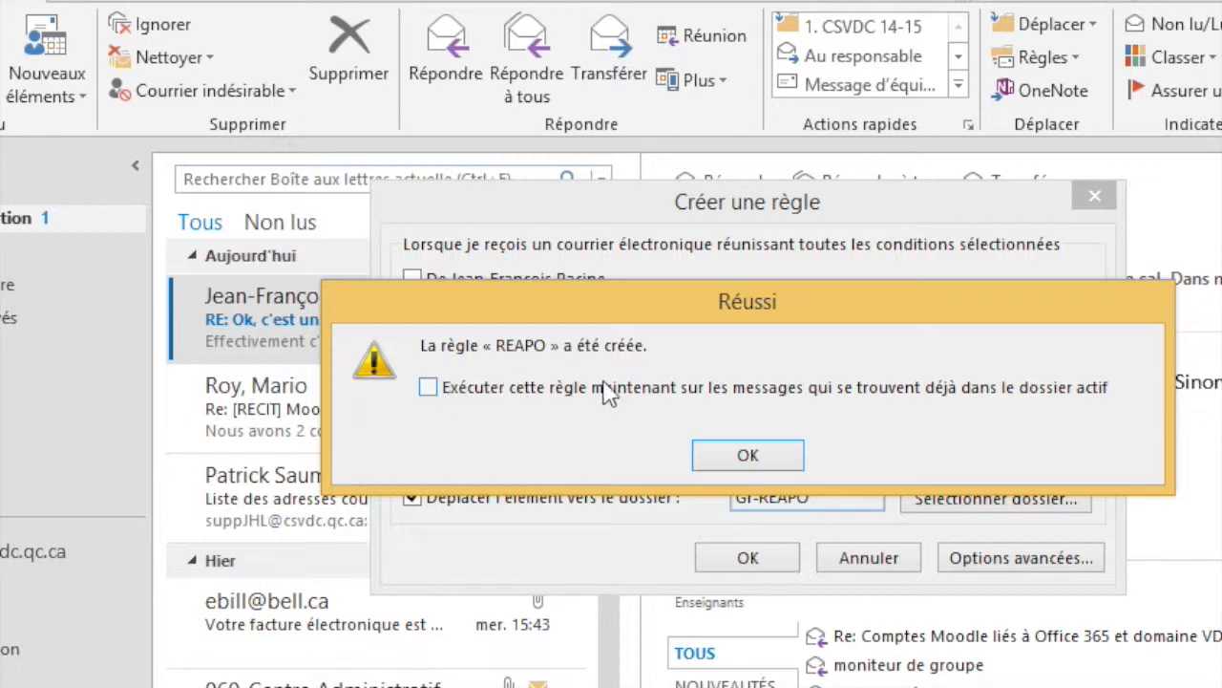
left_click(428, 387)
left_click(748, 456)
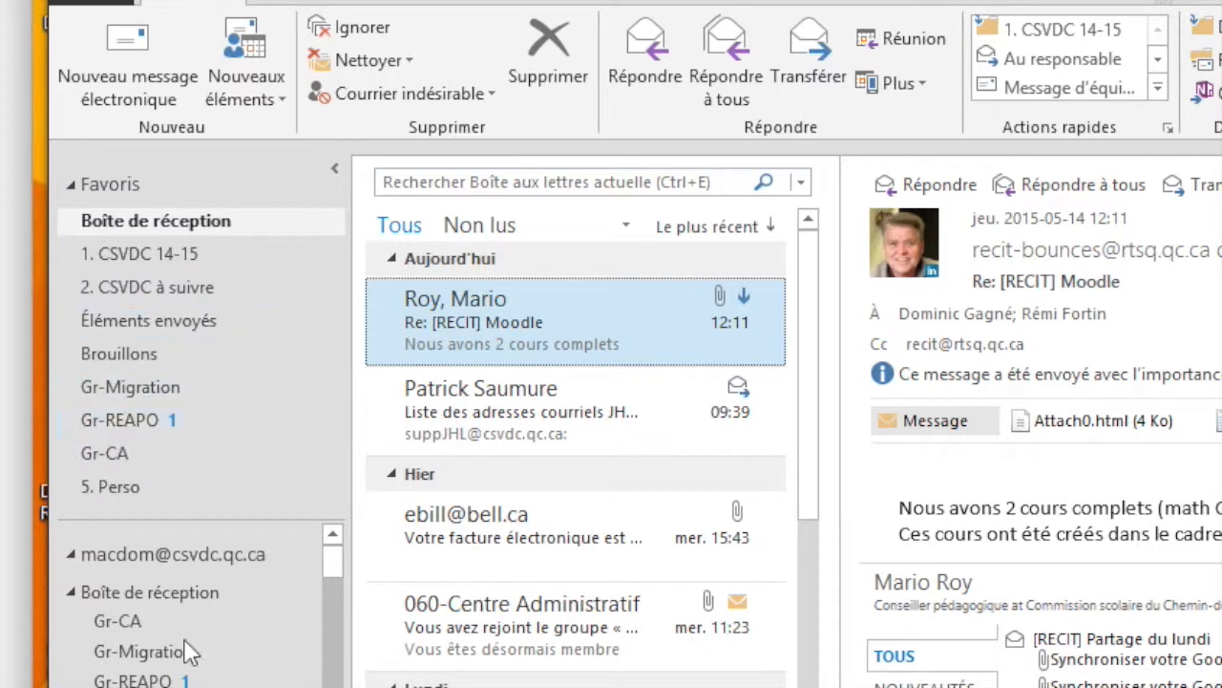
- Open the Gr-REAPO folder and view the test-conversation messages in it
left_click(136, 420)
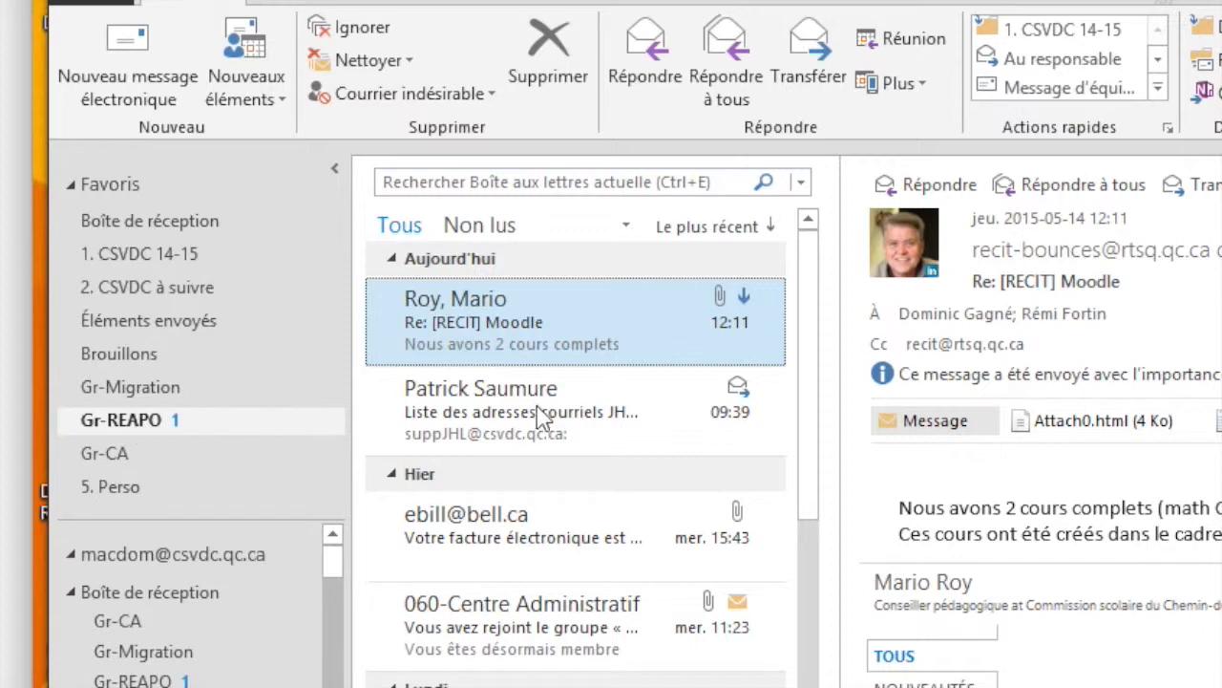
left_click(520, 315)
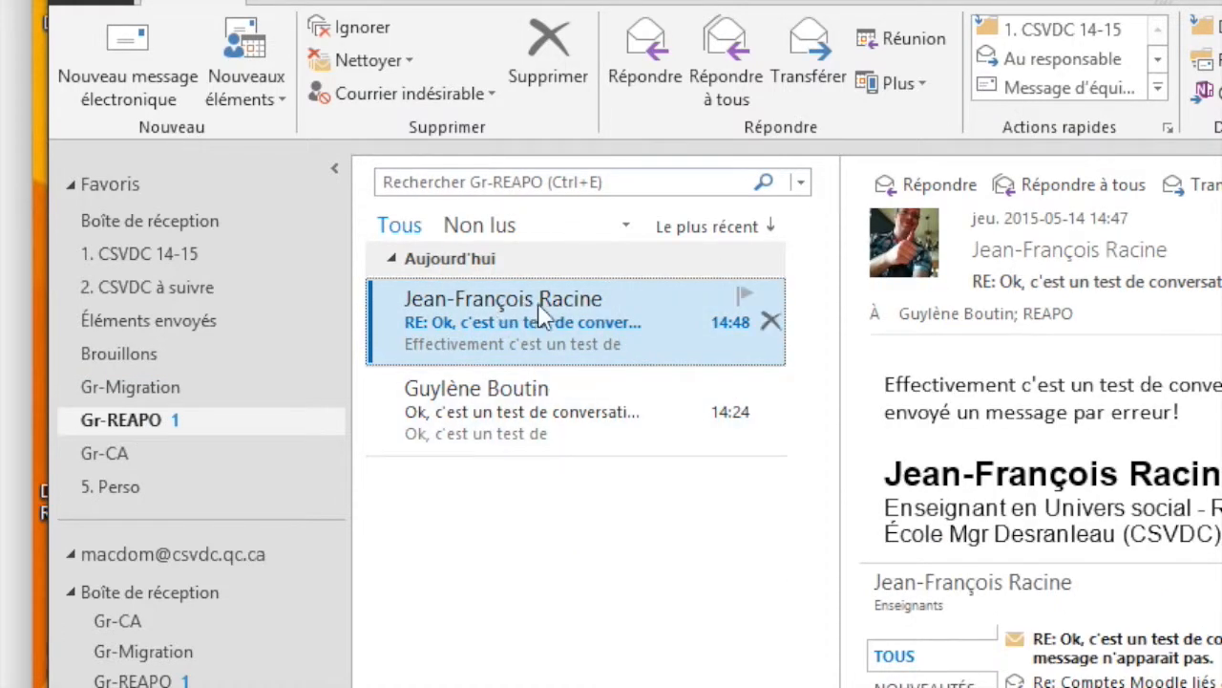
left_click(597, 406)
left_click(571, 329)
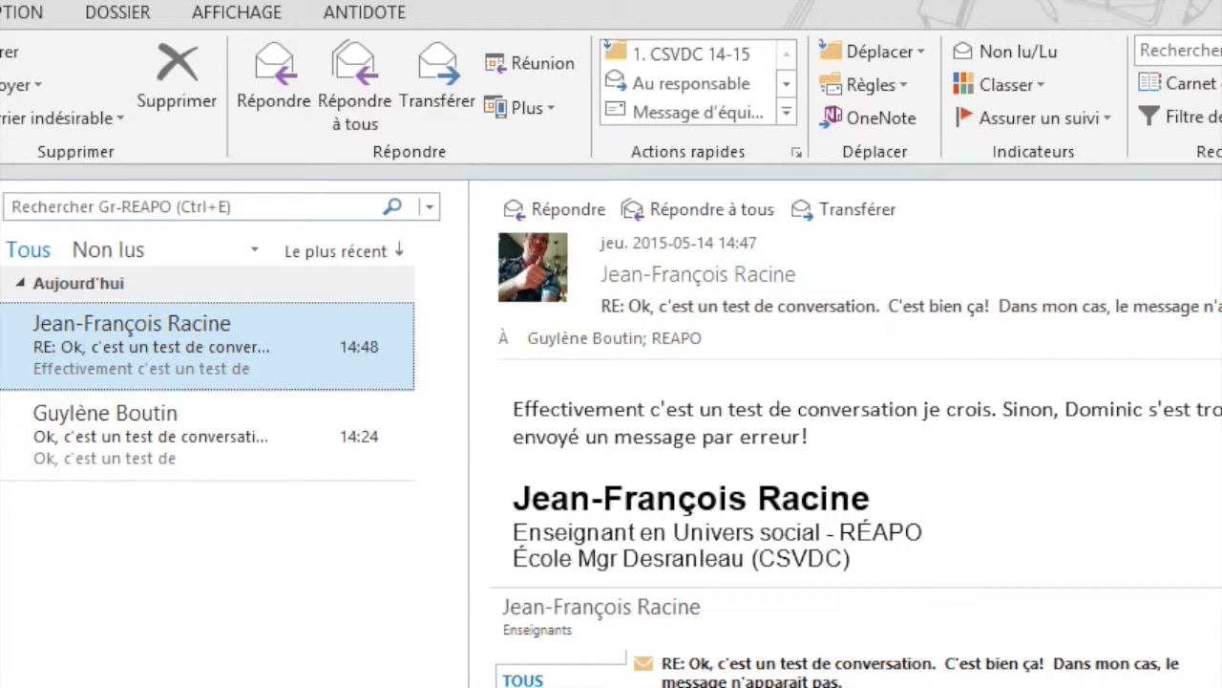
- Start creating another rule from the selected test-conversation reply in the Gr-REAPO folder
left_click(877, 88)
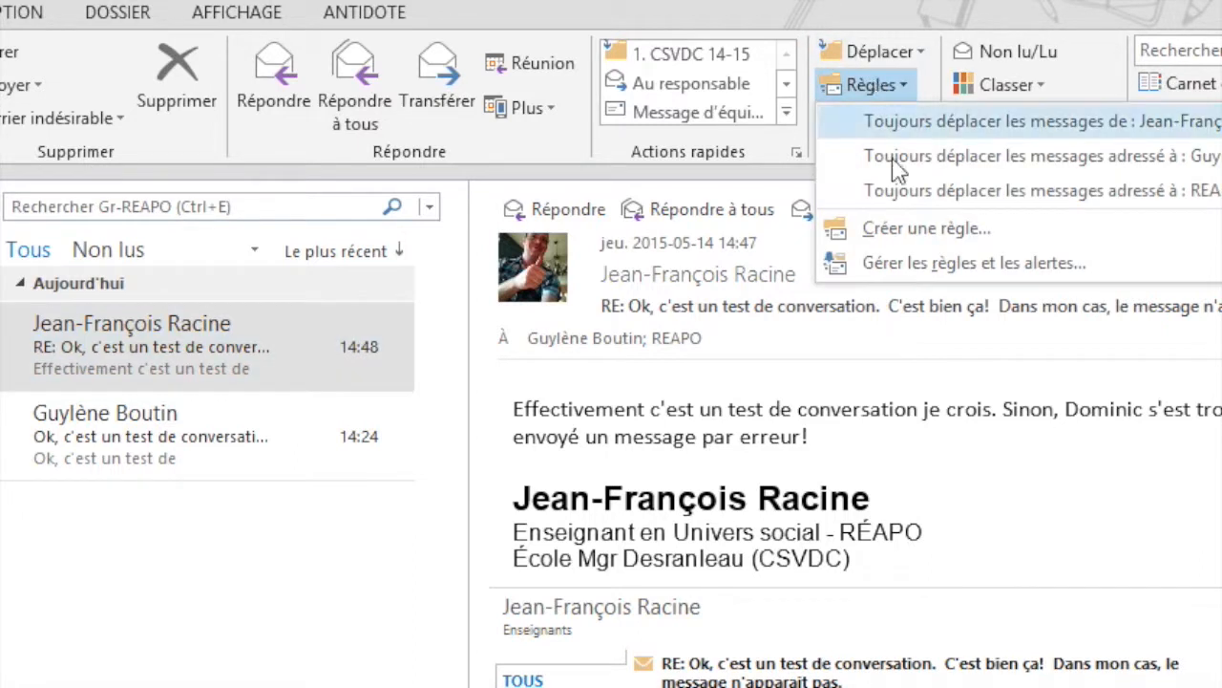
left_click(888, 86)
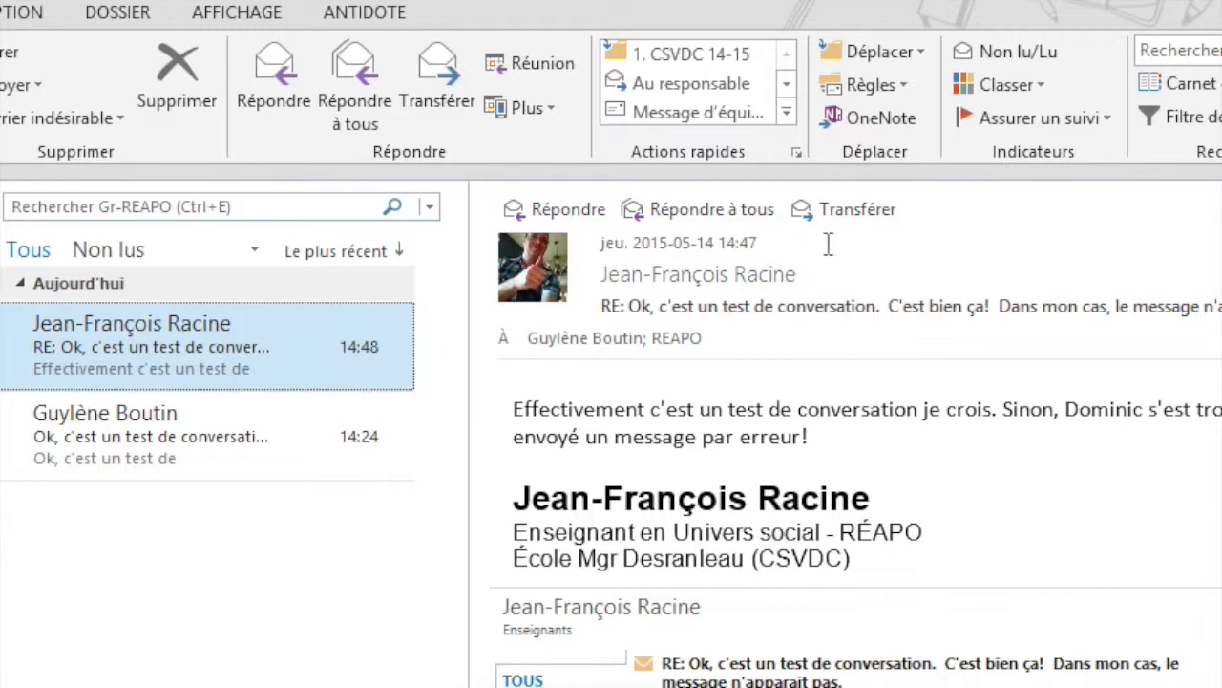
left_click(909, 88)
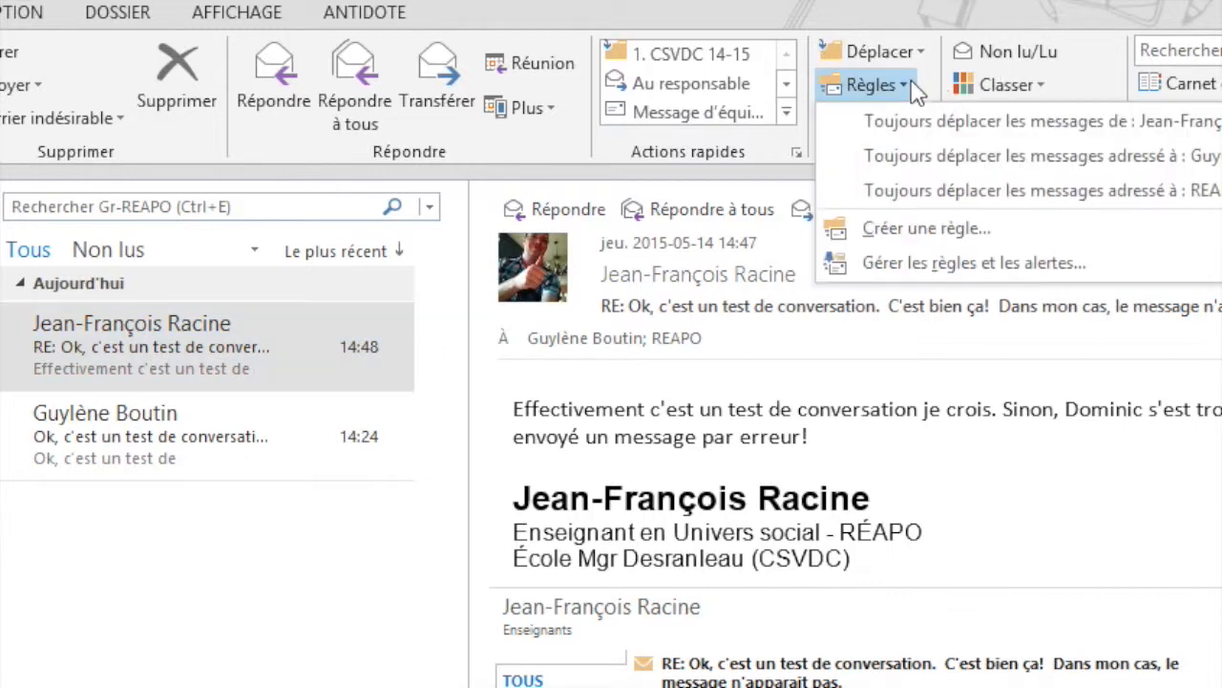
left_click(912, 229)
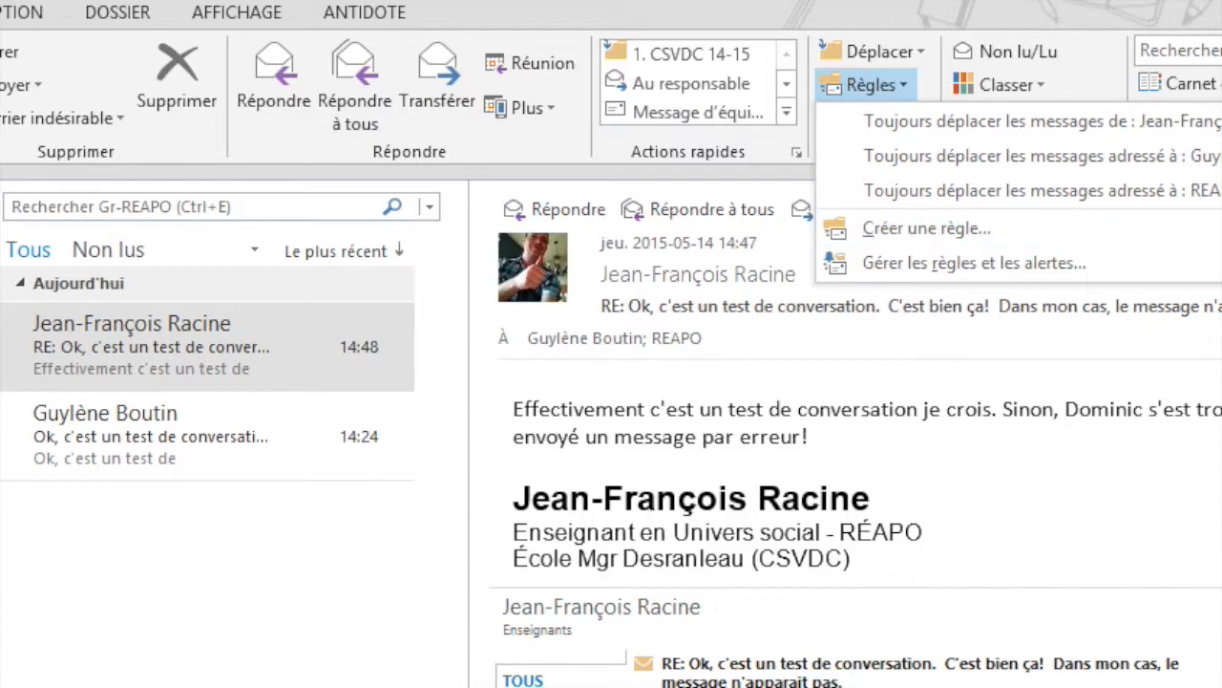